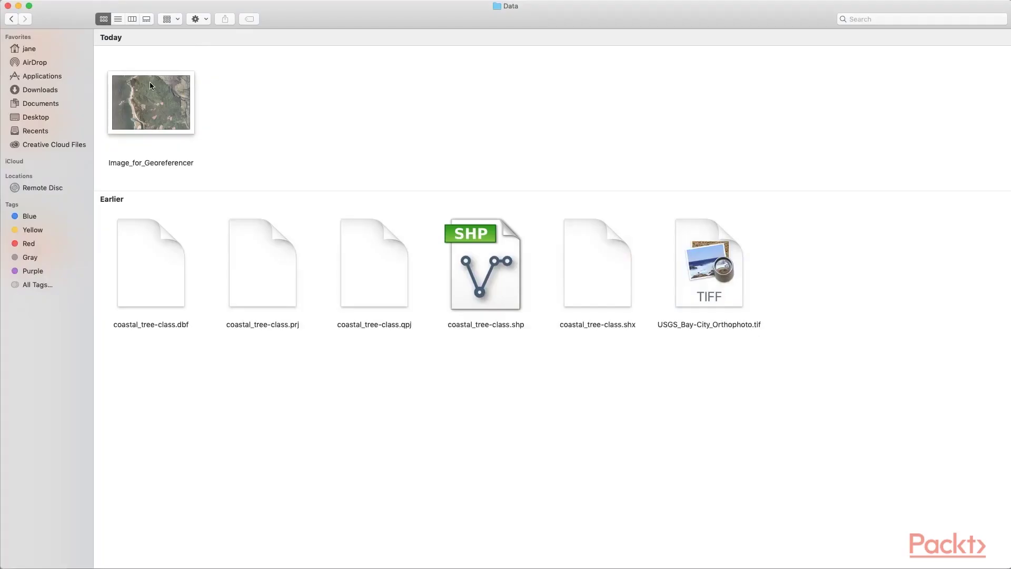
Step: Select the Image_for_Georeferencer file in Finder before returning to QGIS
{"action": "left_click", "coordinate": [153, 93]}
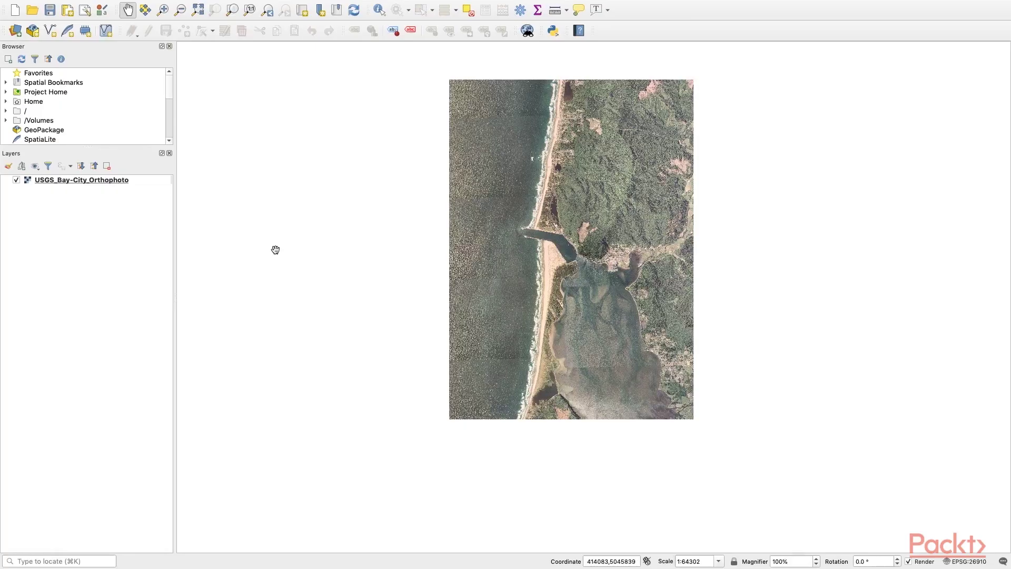
Step: Enable the Georeferencer GDAL plugin in the Plugin Manager by searching 'geor'
{"action": "mouse_move", "coordinate": [278, 2]}
{"action": "mouse_move", "coordinate": [235, 3]}
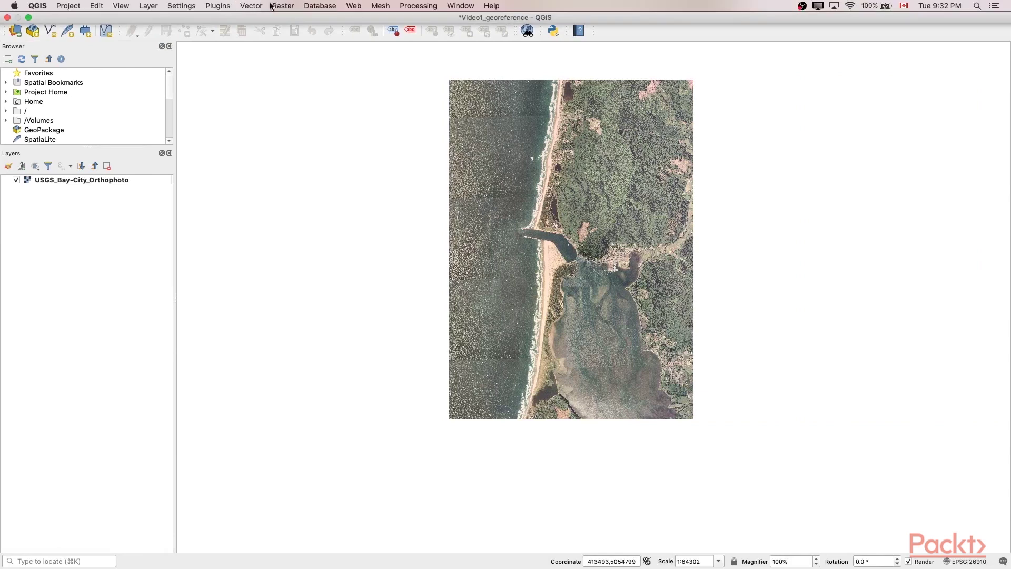
{"action": "left_click", "coordinate": [223, 6]}
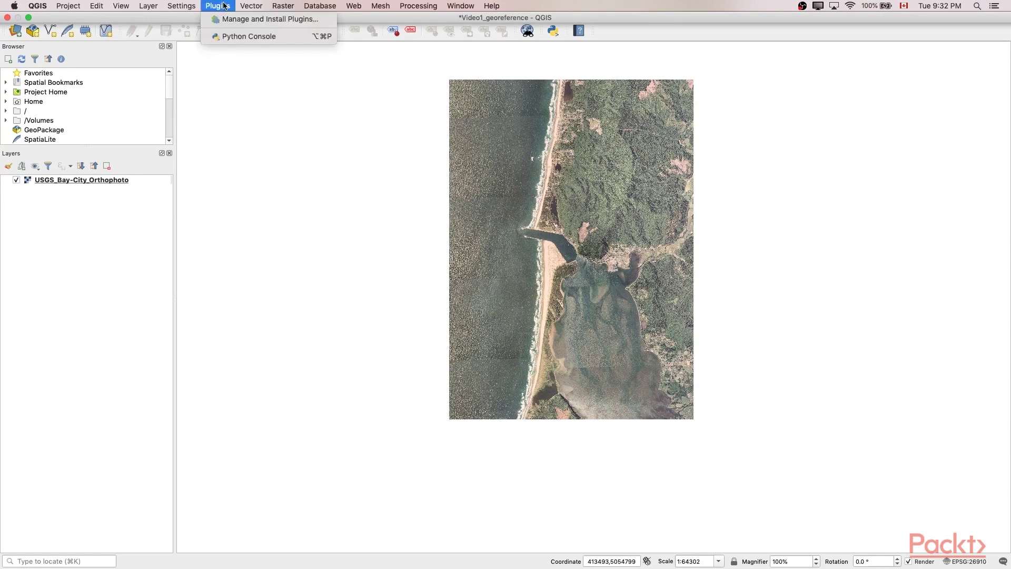
{"action": "left_click", "coordinate": [241, 21]}
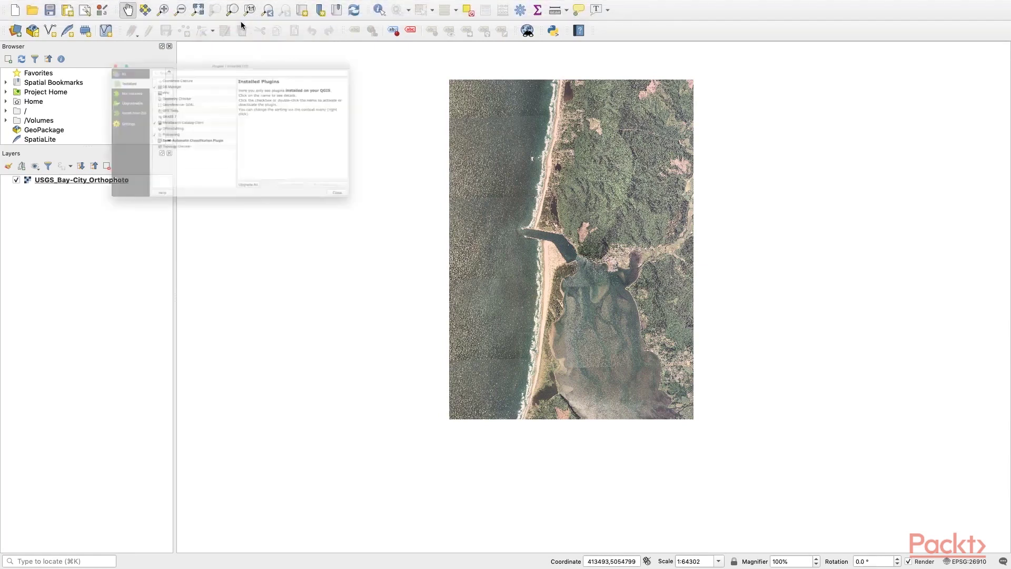
{"action": "left_click", "coordinate": [112, 23]}
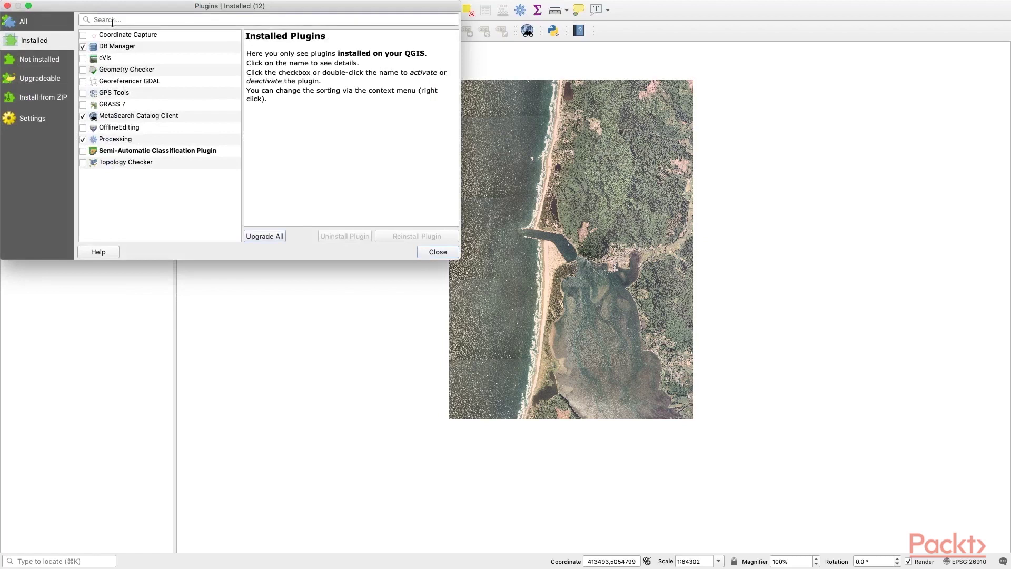
{"action": "type", "text": "geom"}
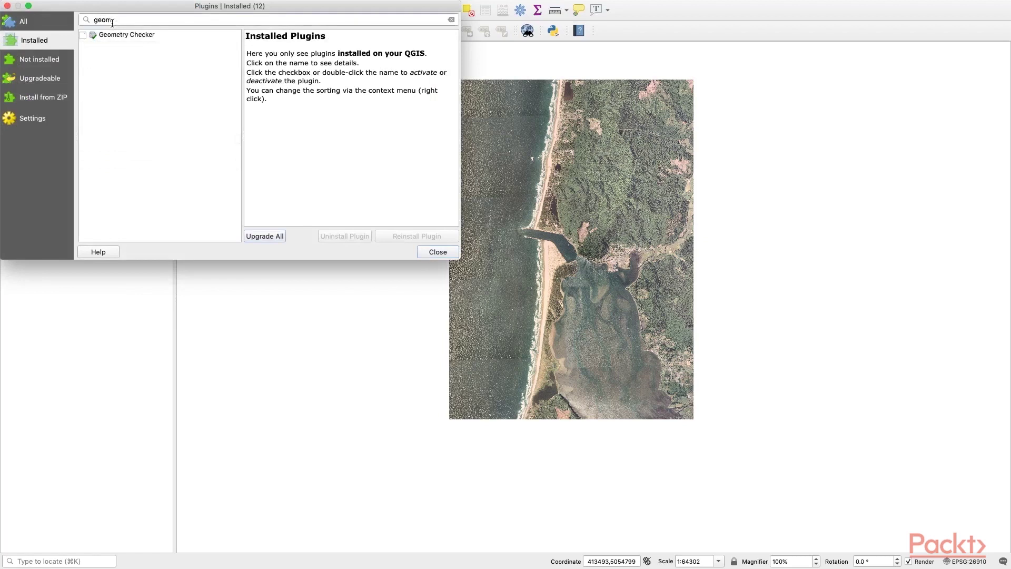
{"action": "key", "text": "BackSpace"}
{"action": "type", "text": "r"}
{"action": "left_click", "coordinate": [85, 35]}
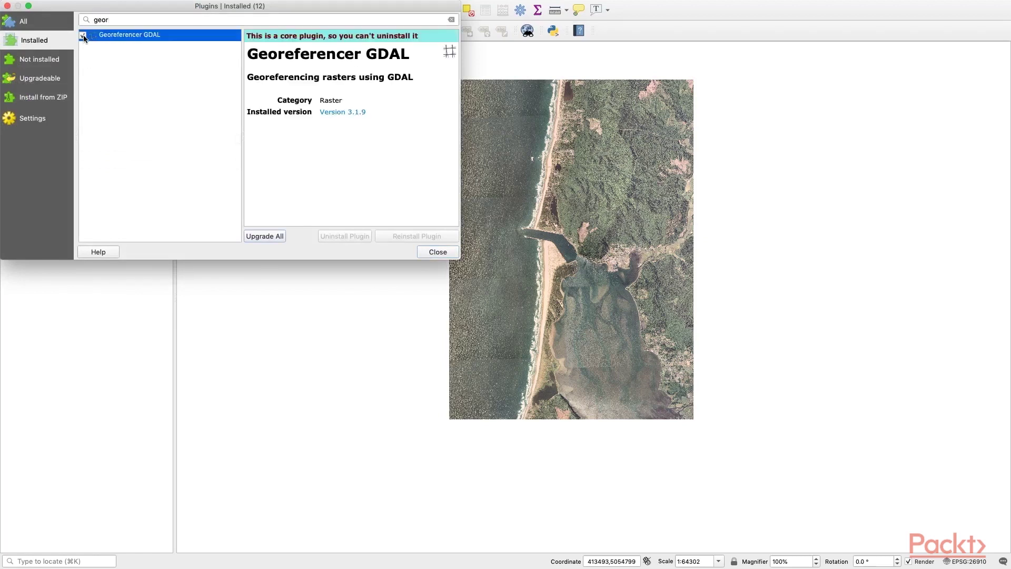
{"action": "left_click", "coordinate": [427, 251]}
{"action": "left_click", "coordinate": [274, 5]}
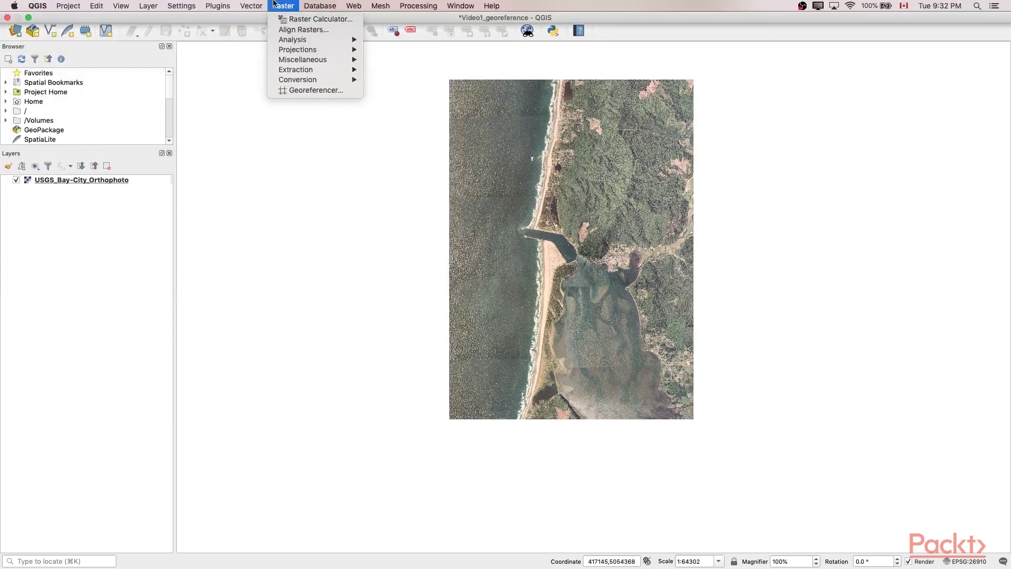
Step: Launch the Georeferencer and load Image_for_Georeferencer from Q_Py/Section5/Data
{"action": "left_click", "coordinate": [300, 90]}
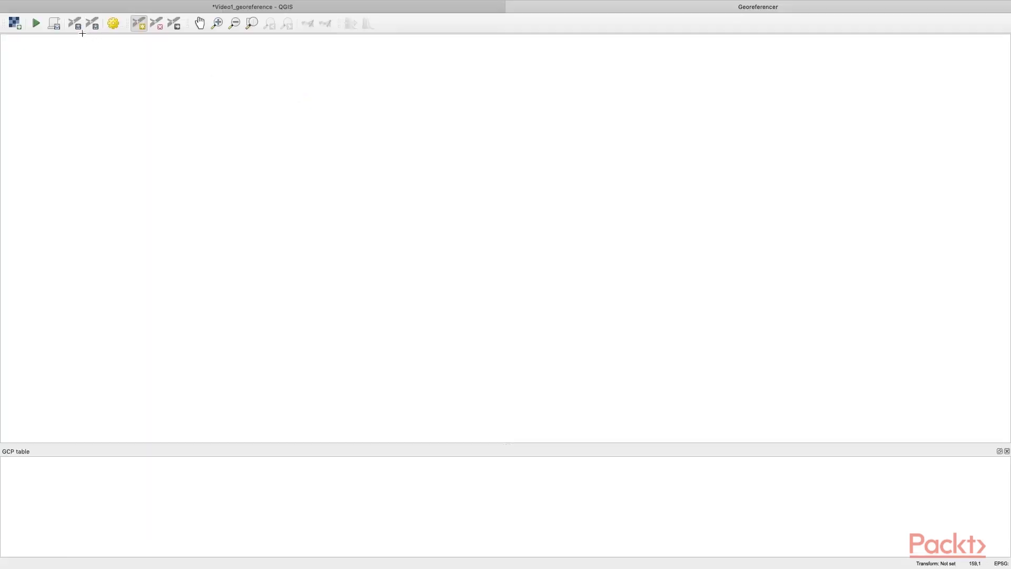
{"action": "left_click", "coordinate": [17, 25]}
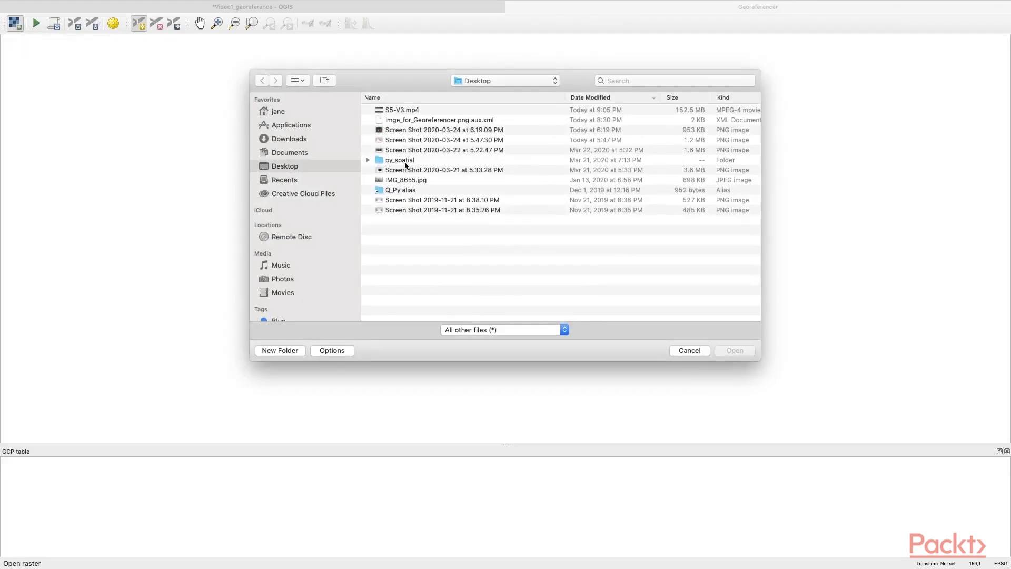
{"action": "double_click", "coordinate": [403, 191]}
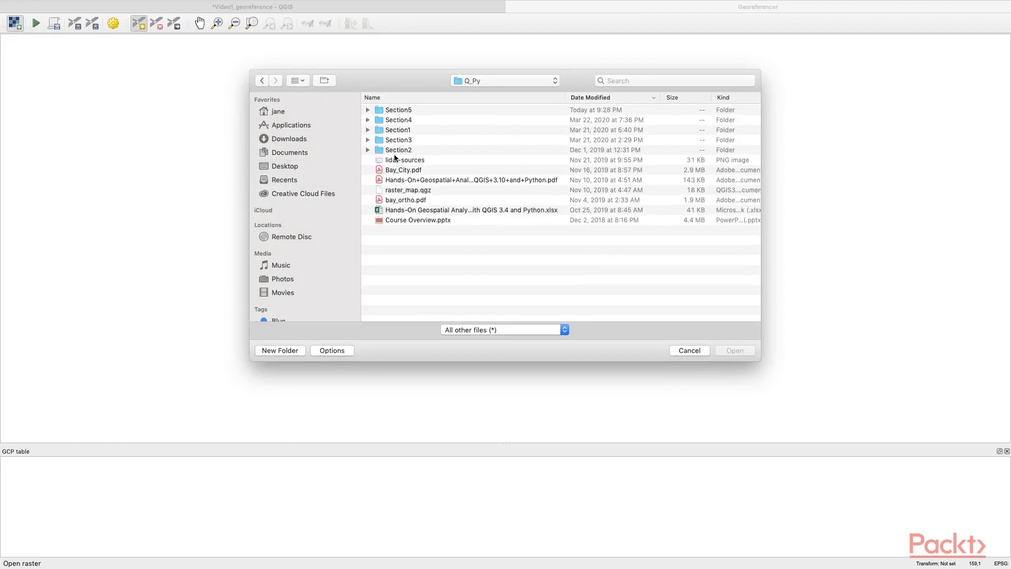
{"action": "double_click", "coordinate": [377, 109]}
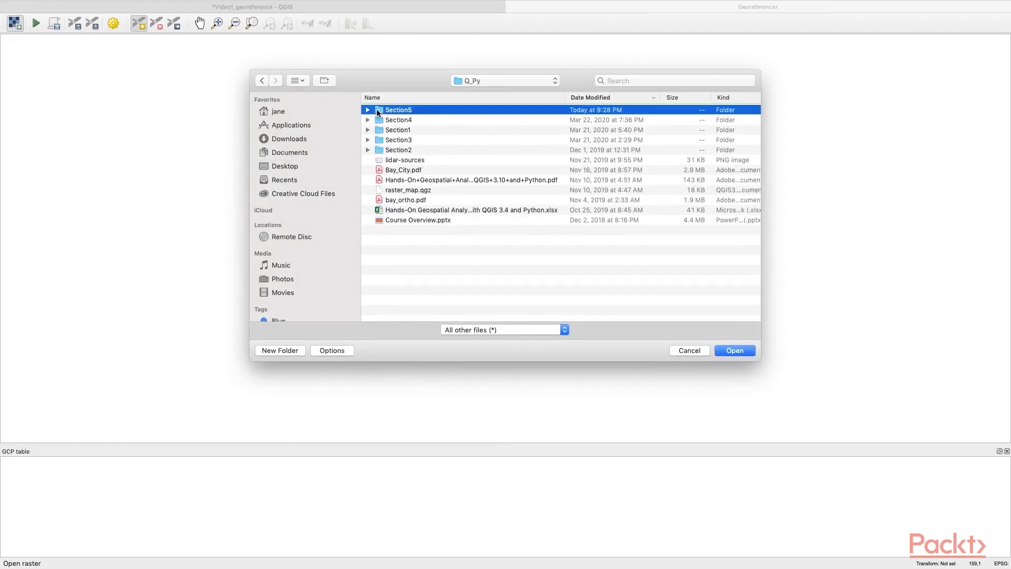
{"action": "double_click", "coordinate": [383, 120]}
{"action": "left_click", "coordinate": [398, 112]}
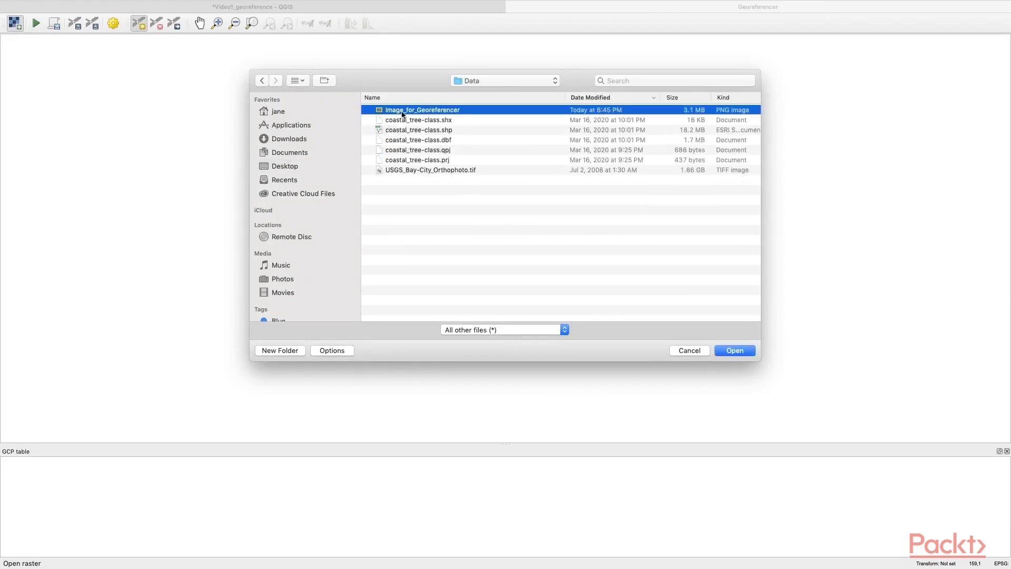
{"action": "left_click", "coordinate": [735, 351]}
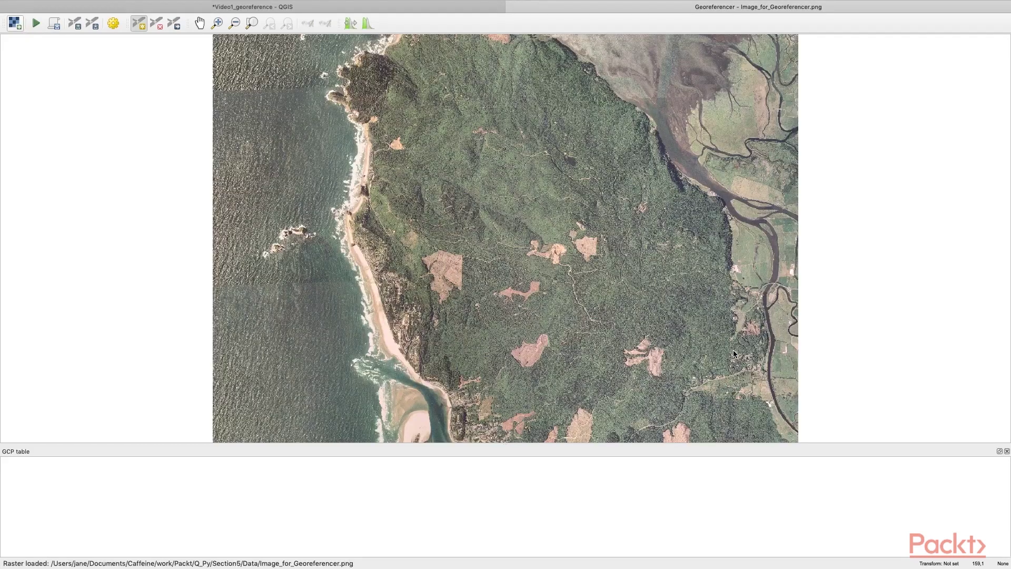
Step: Add a control point at the top-left image corner with pasted easting and northing 5038621.739
{"action": "scroll", "coordinate": [570, 274], "scroll_direction": "down", "scroll_amount": 2}
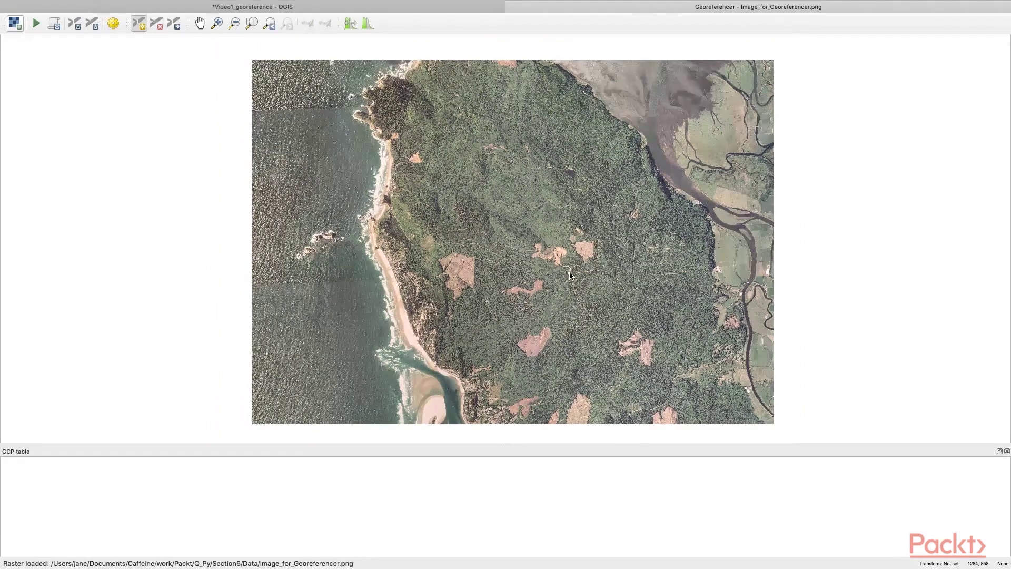
{"action": "left_click", "coordinate": [140, 24]}
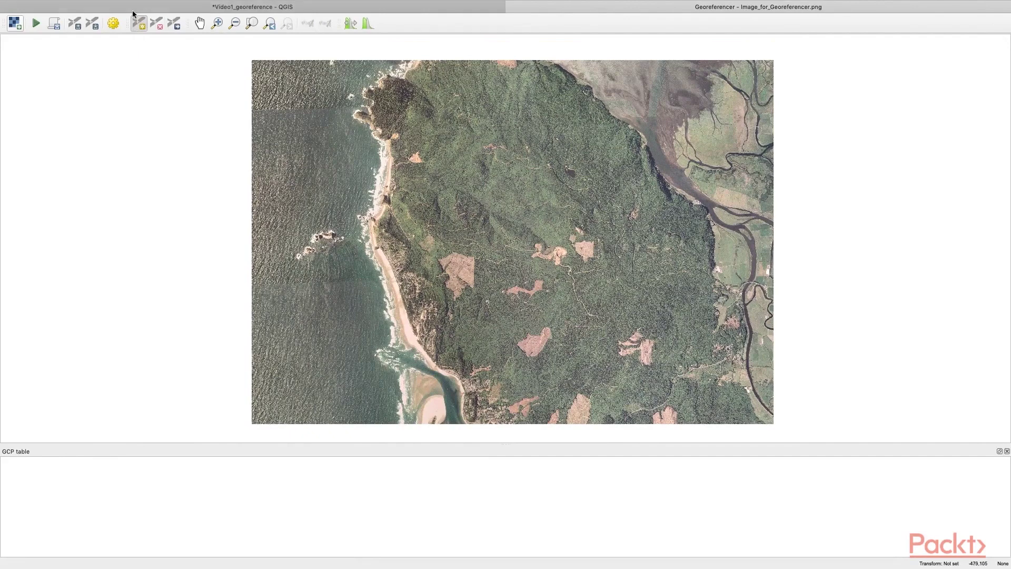
{"action": "left_click", "coordinate": [252, 61]}
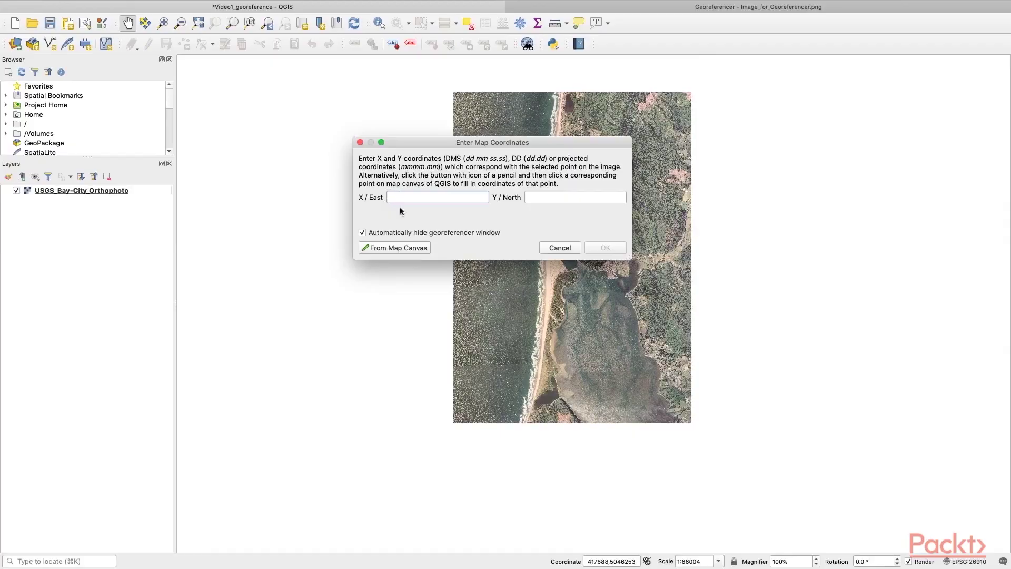
{"action": "type", "text": "421423.358"}
{"action": "left_click", "coordinate": [568, 197]}
{"action": "type", "text": "5038621.739"}
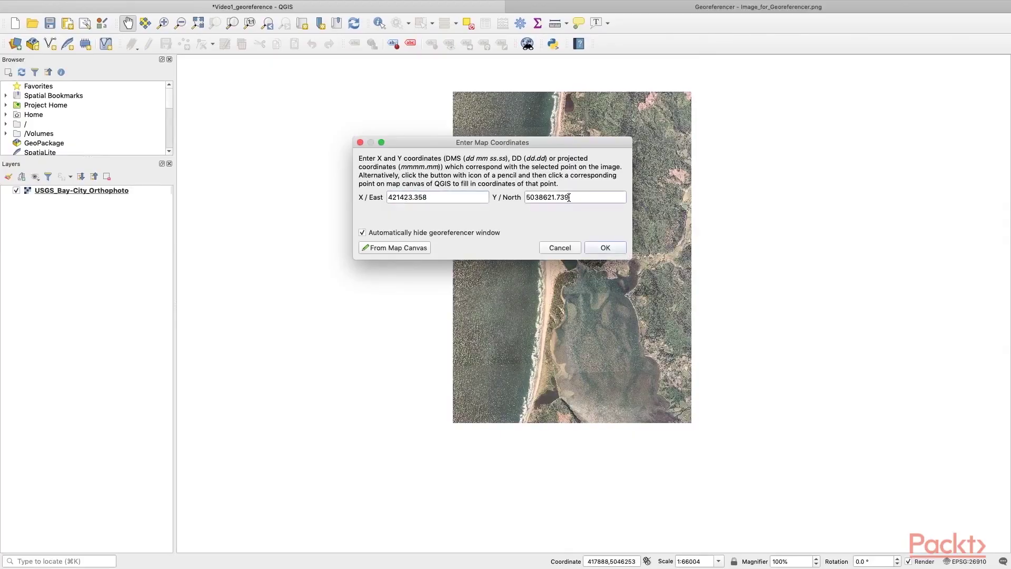
{"action": "left_click", "coordinate": [615, 247]}
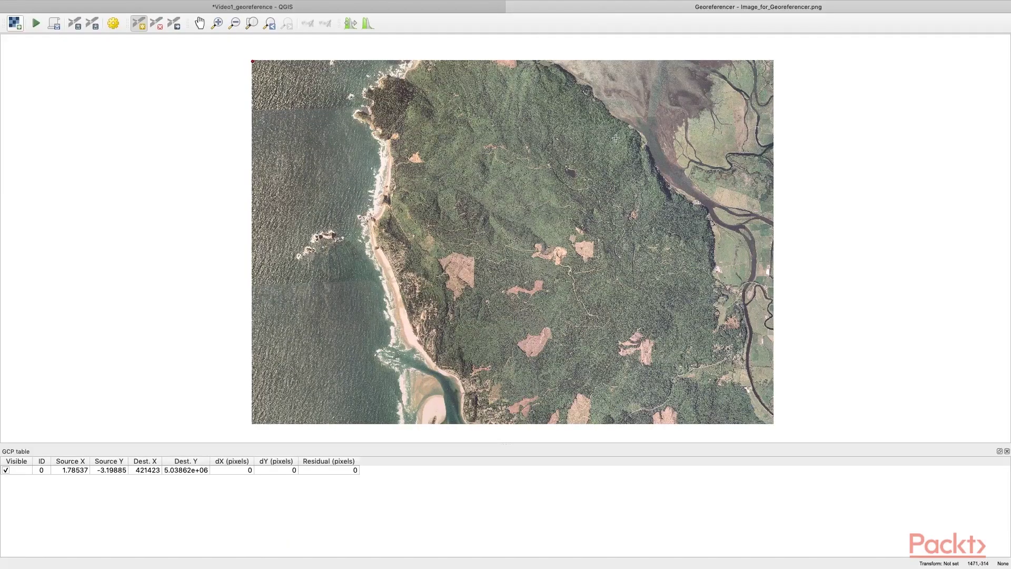
Step: Add a control point at the bottom-left corner with easting 421413.3734
{"action": "left_click", "coordinate": [159, 28]}
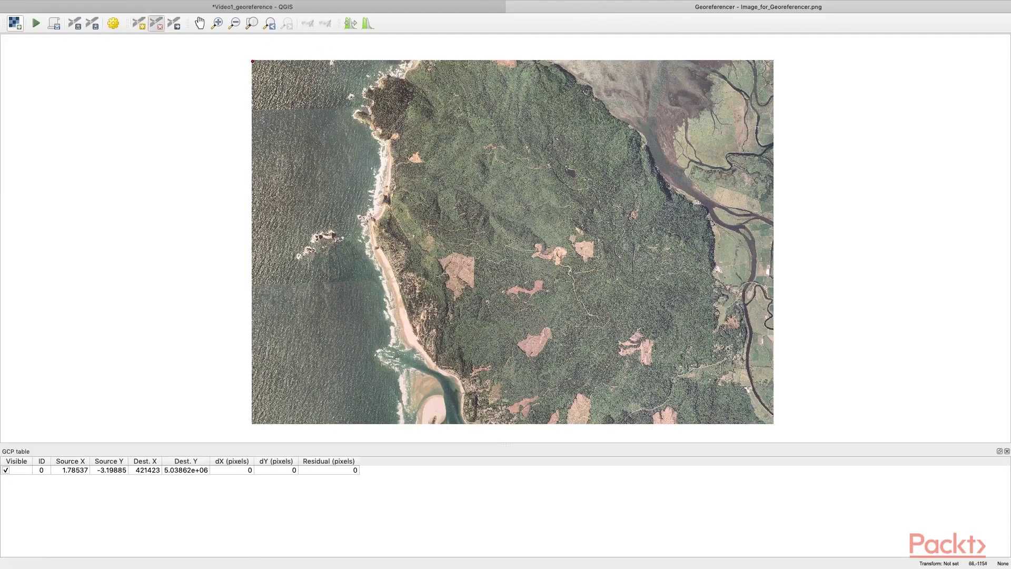
{"action": "left_click", "coordinate": [139, 24]}
{"action": "left_click", "coordinate": [252, 422]}
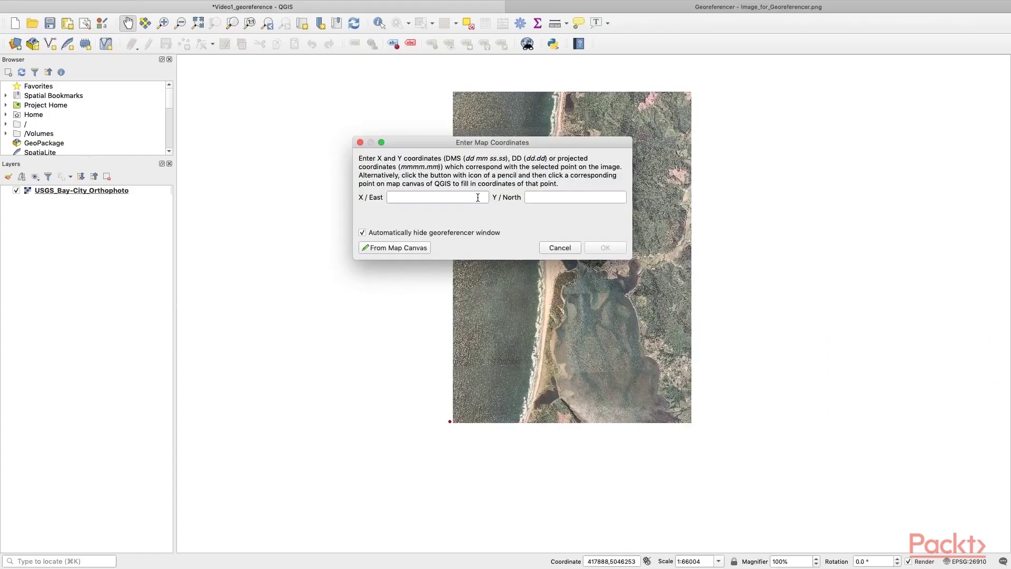
{"action": "type", "text": "421413.3734"}
{"action": "type", "text": "5031243.142"}
{"action": "left_click", "coordinate": [604, 247]}
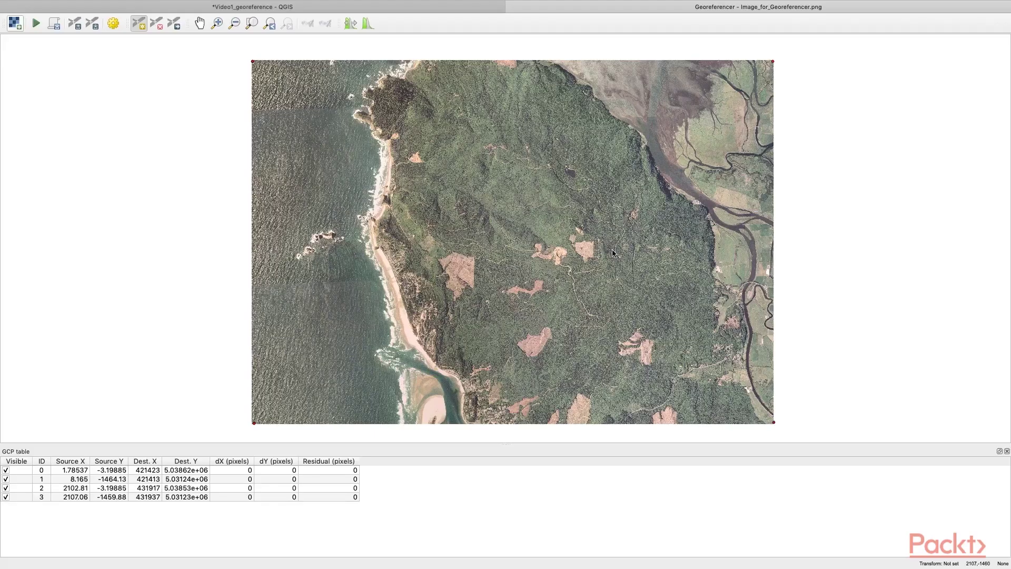
Step: Set the transformation type to Projective in Transformation Settings
{"action": "left_click", "coordinate": [116, 27]}
{"action": "left_click", "coordinate": [494, 120]}
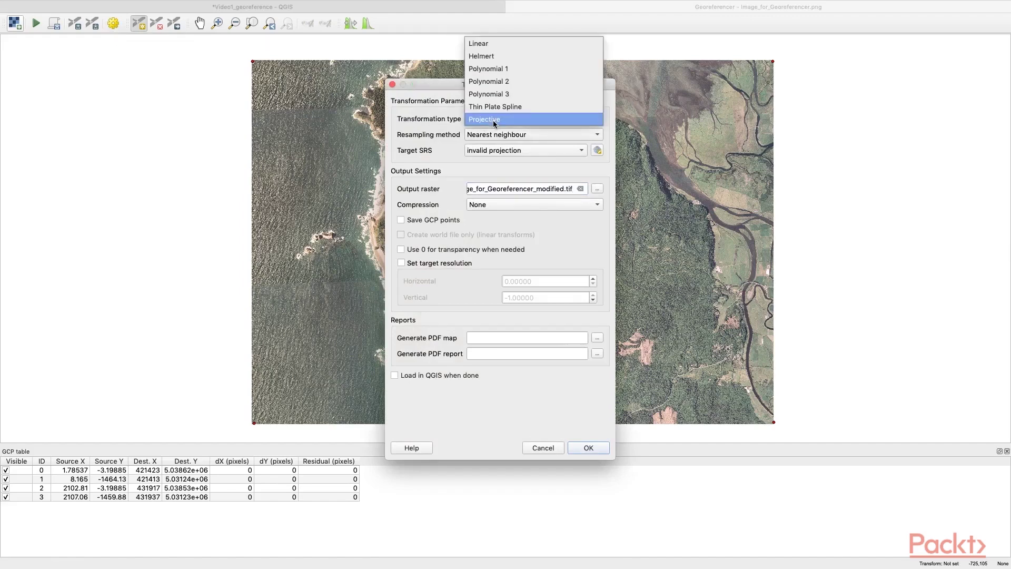
{"action": "left_click", "coordinate": [494, 120]}
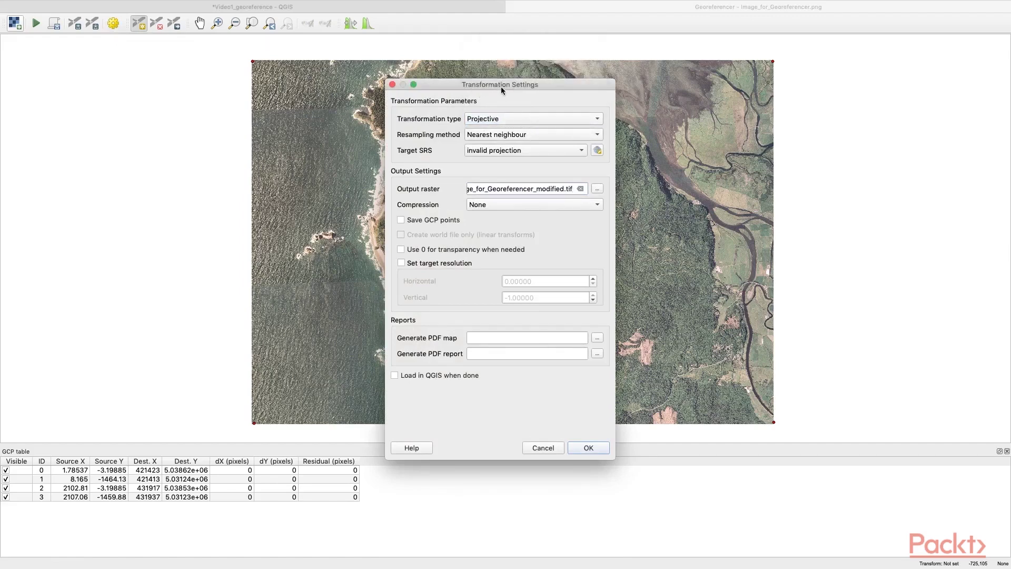
{"action": "left_click_drag", "start_coordinate": [500, 86], "coordinate": [502, 126]}
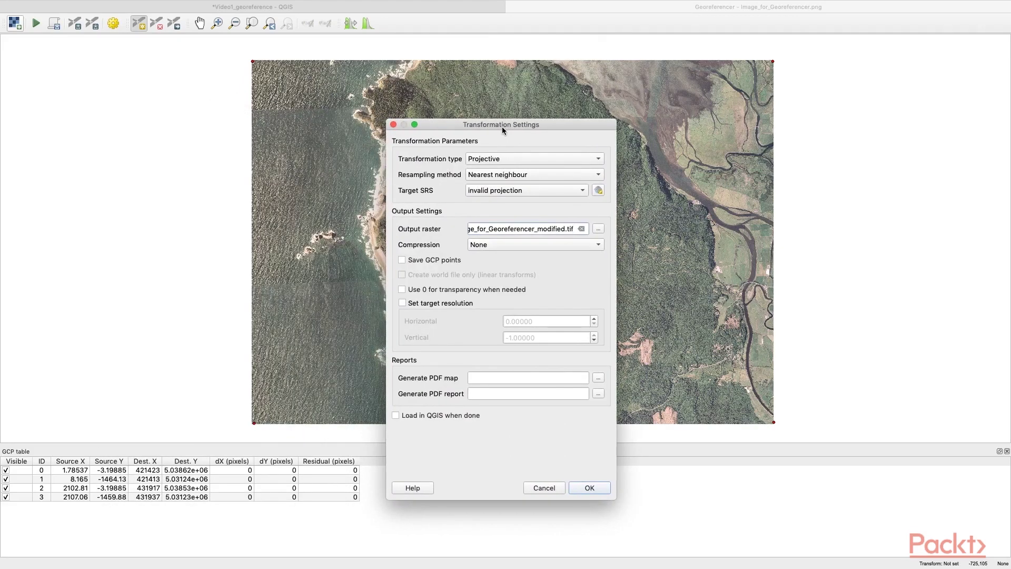
Step: Name the output raster Georeferencd_image.tif in the Data folder and accept the settings
{"action": "left_click", "coordinate": [599, 229]}
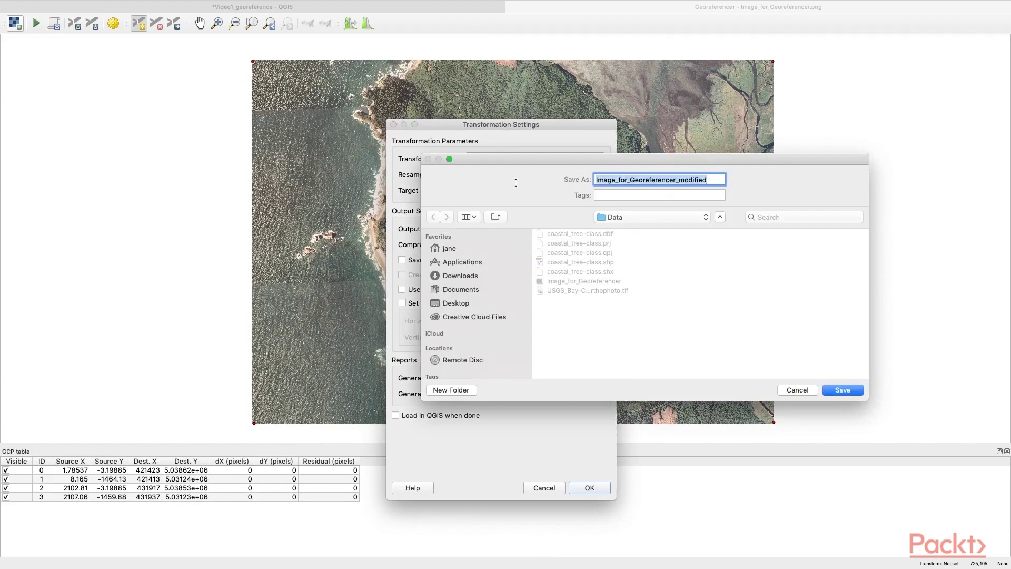
{"action": "left_click", "coordinate": [630, 179]}
{"action": "left_click_drag", "start_coordinate": [629, 179], "coordinate": [537, 178]}
{"action": "key", "text": "BackSpace"}
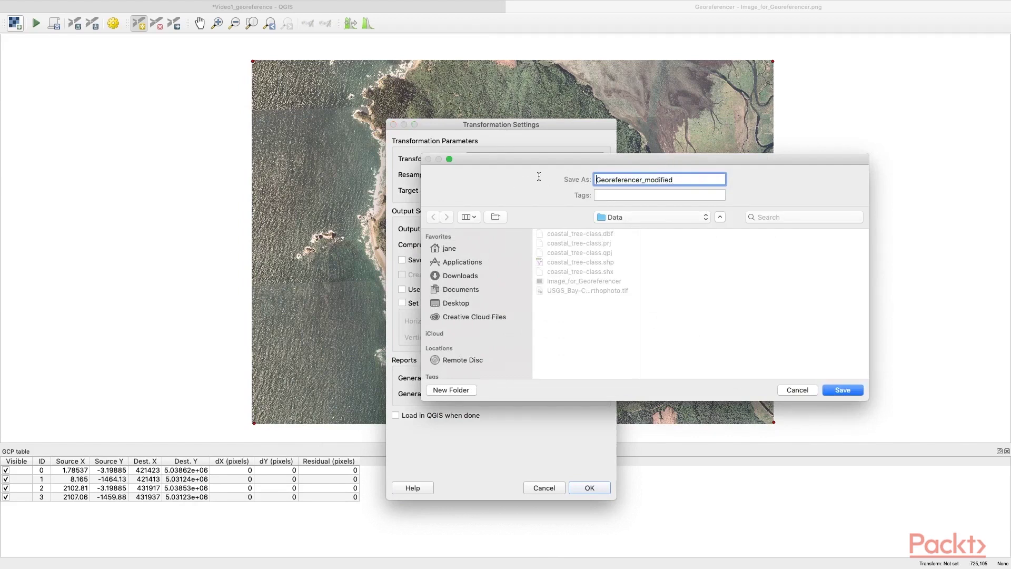
{"action": "left_click", "coordinate": [640, 179]}
{"action": "key", "text": "super+shift+Right"}
{"action": "key", "text": "BackSpace"}
{"action": "key", "text": "BackSpace"}
{"action": "type", "text": "d_image"}
{"action": "left_click", "coordinate": [679, 216]}
{"action": "left_click", "coordinate": [831, 377]}
{"action": "left_click", "coordinate": [841, 391]}
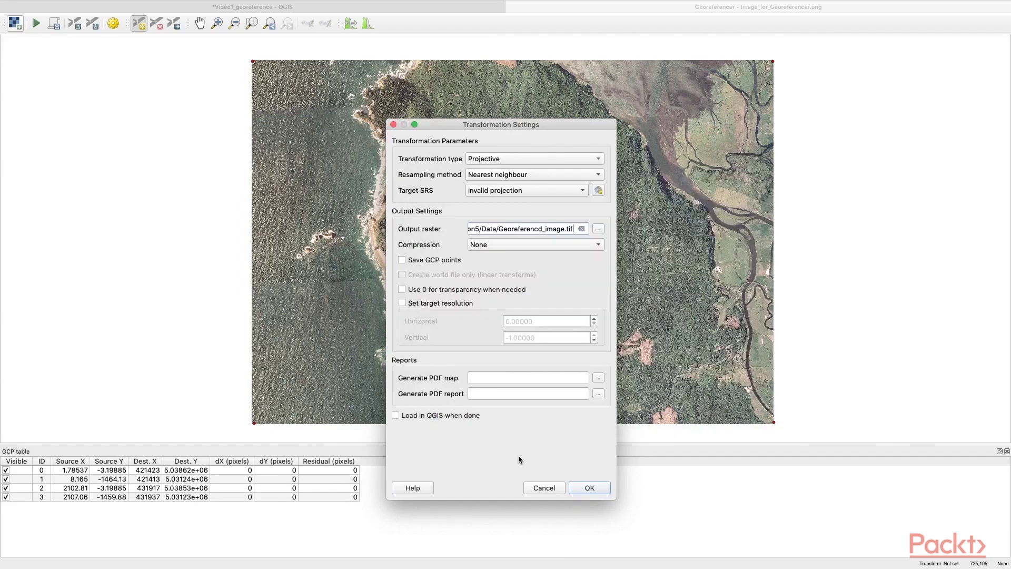
{"action": "left_click", "coordinate": [590, 487]}
{"action": "left_click", "coordinate": [565, 8]}
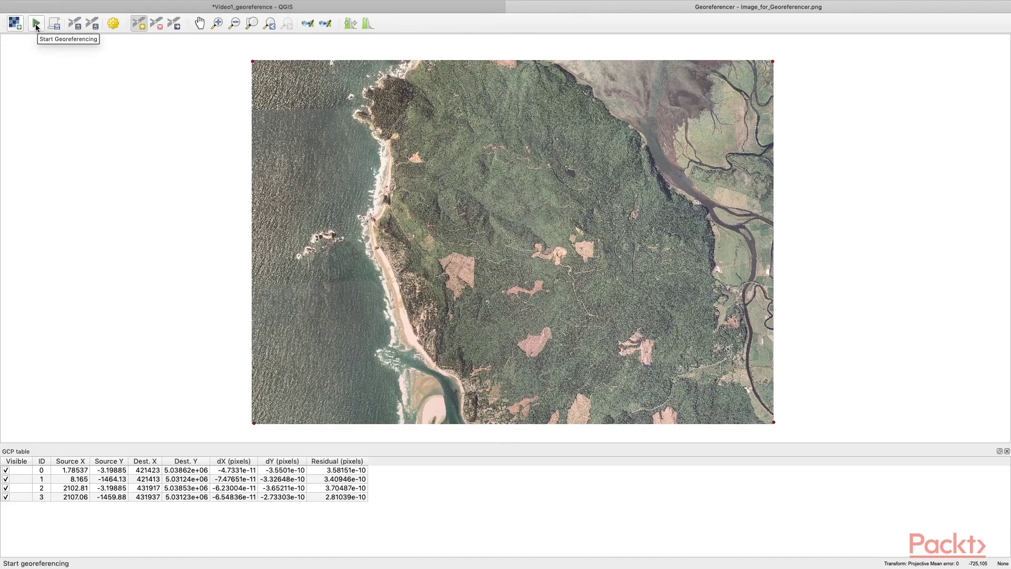
Step: Run georeferencing, check Georeferencd_image against the Bay City orthophoto, and save project Video1_georeference
{"action": "left_click", "coordinate": [36, 24]}
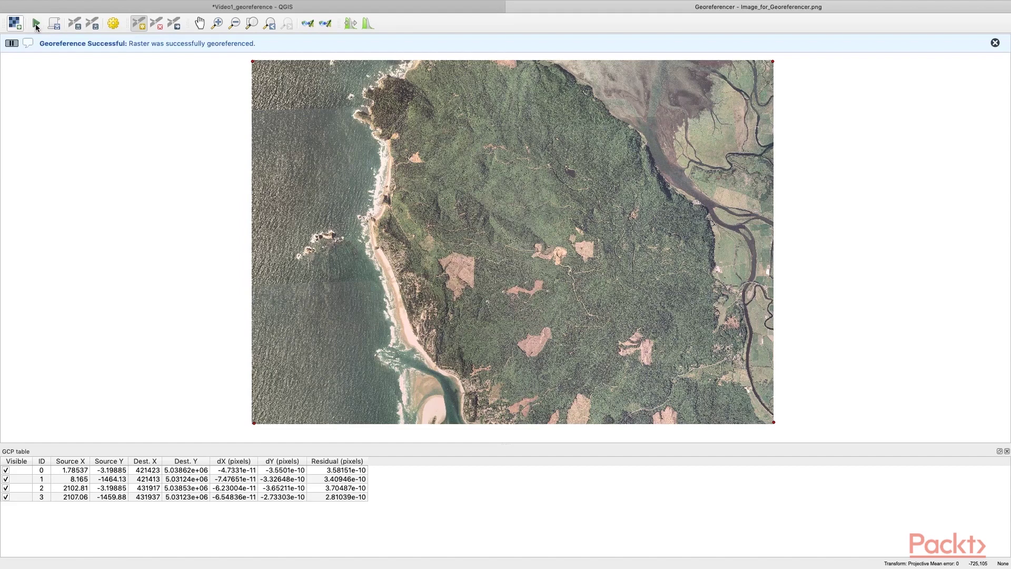
{"action": "left_click", "coordinate": [137, 11]}
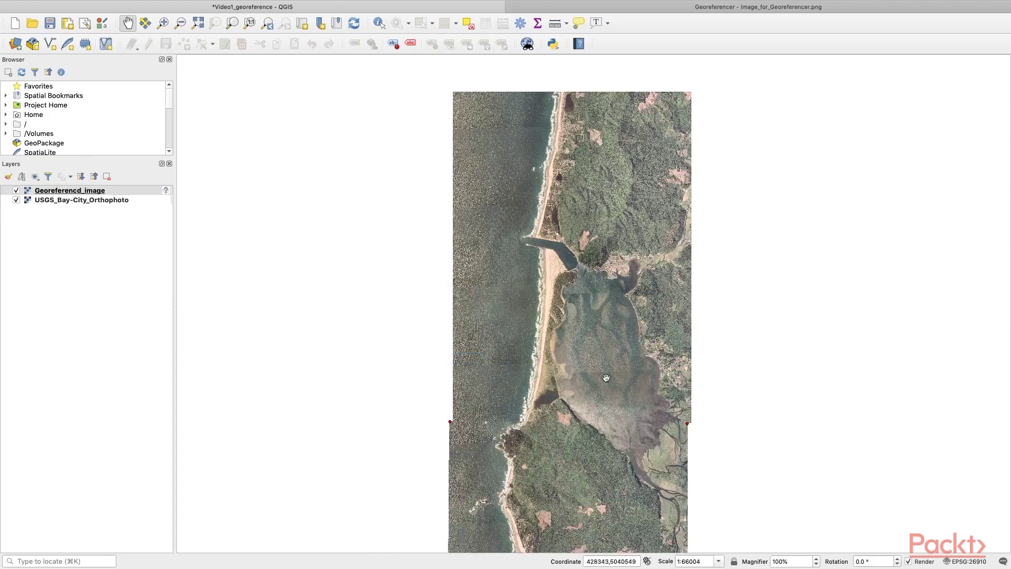
{"action": "left_click_drag", "start_coordinate": [606, 377], "coordinate": [602, 280]}
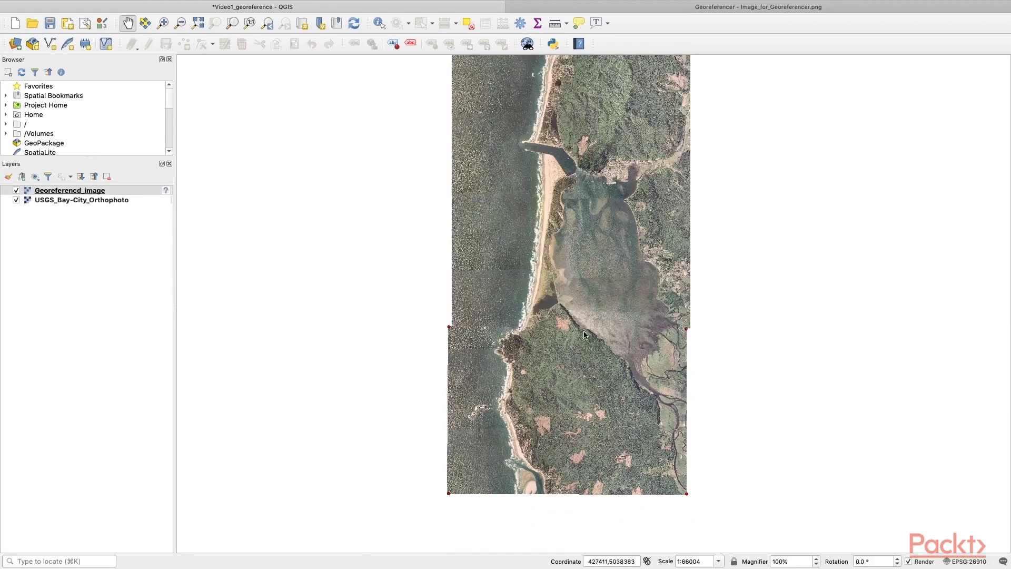
{"action": "scroll", "coordinate": [585, 335], "scroll_direction": "up", "scroll_amount": 1}
{"action": "key", "text": "super+s"}
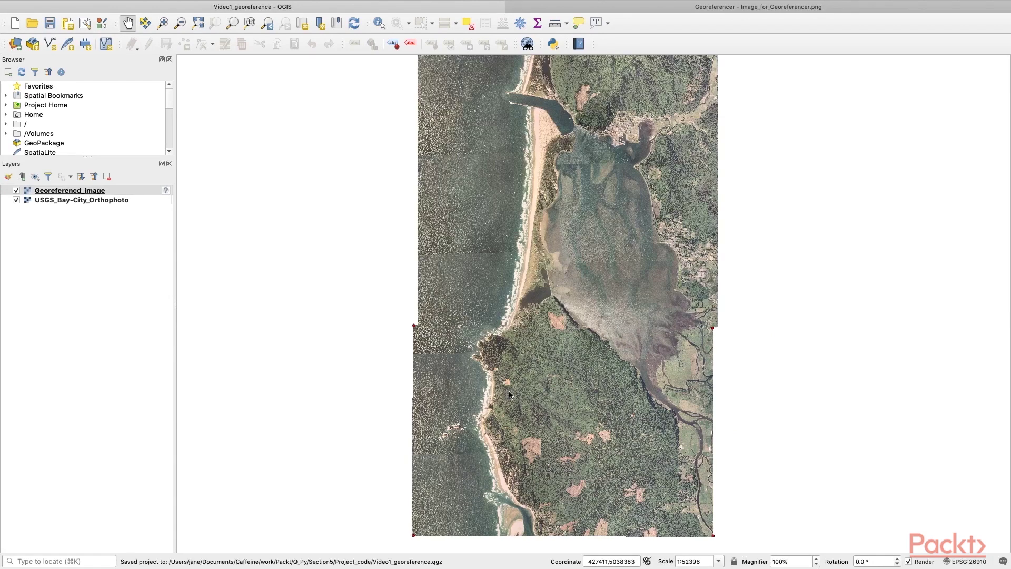